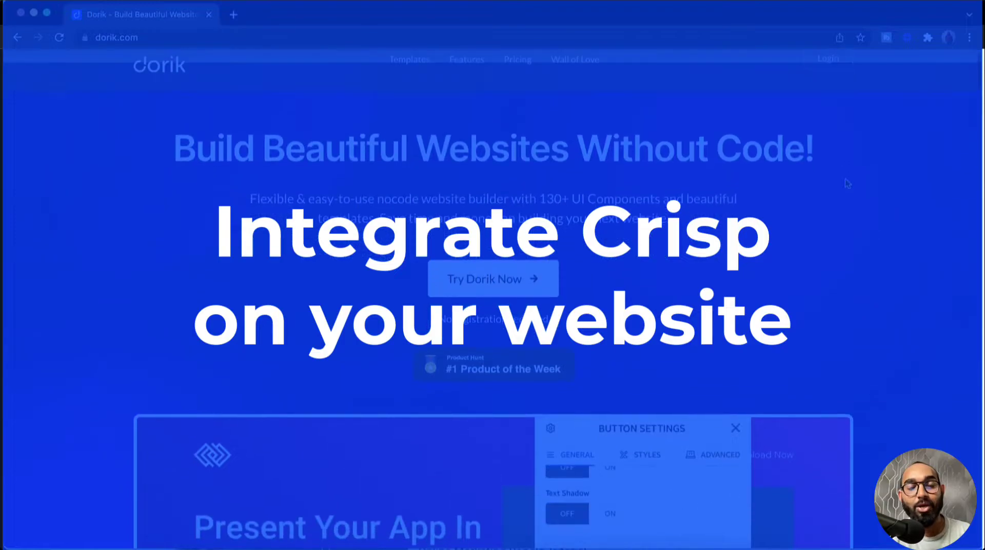
- Scroll down the Dorik homepage to look over its feature cards
scroll(847, 184, "down", 5)
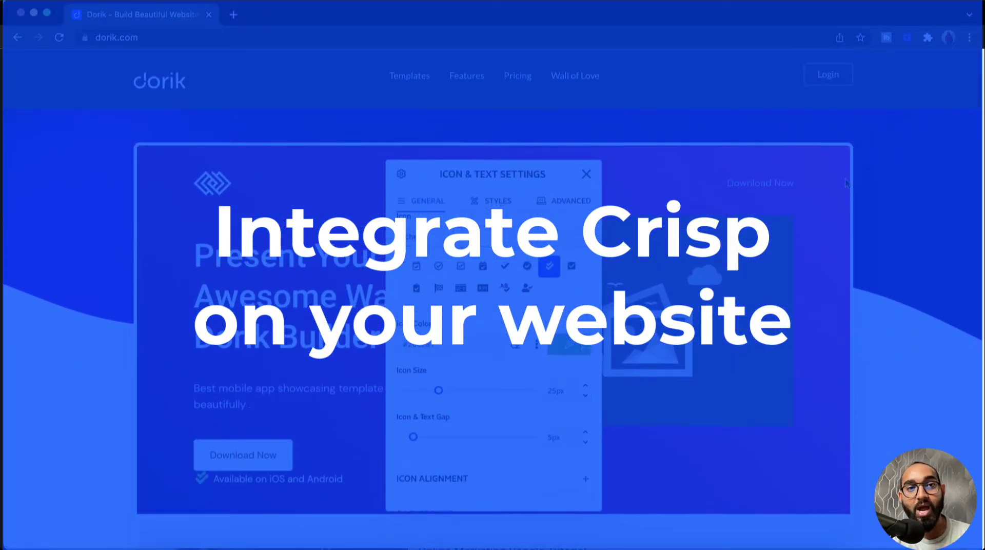
scroll(847, 179, "down", 3)
scroll(846, 171, "down", 6)
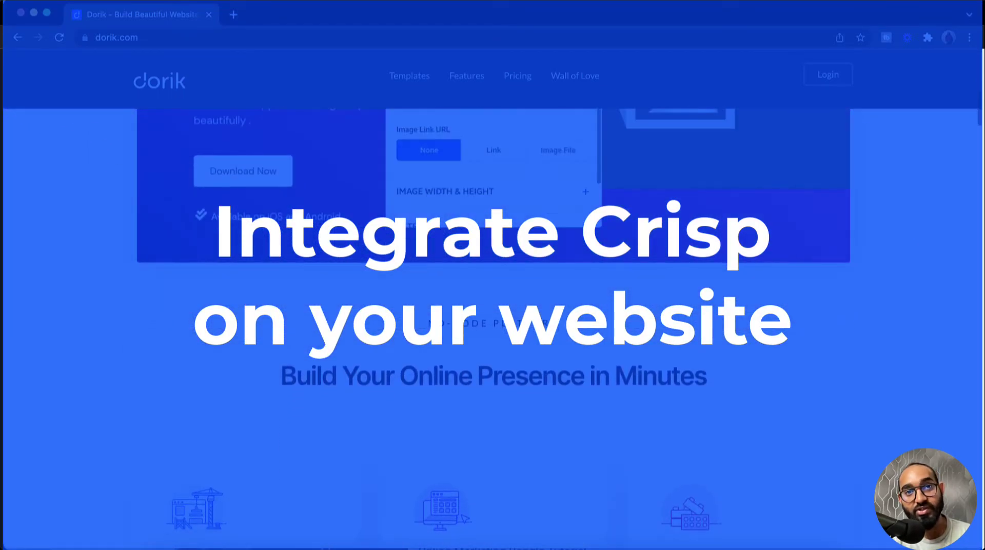
scroll(847, 173, "down", 3)
scroll(846, 172, "down", 5)
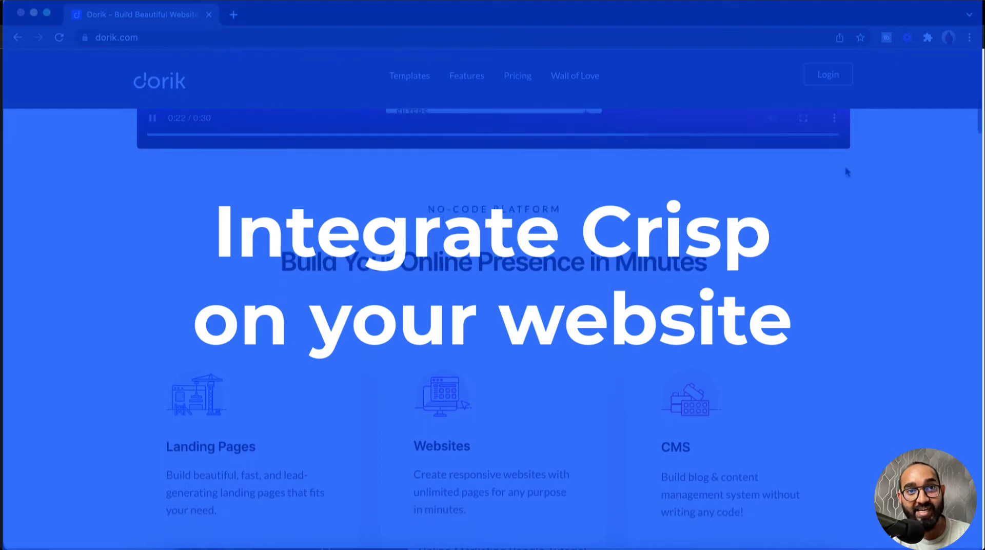
scroll(845, 166, "down", 3)
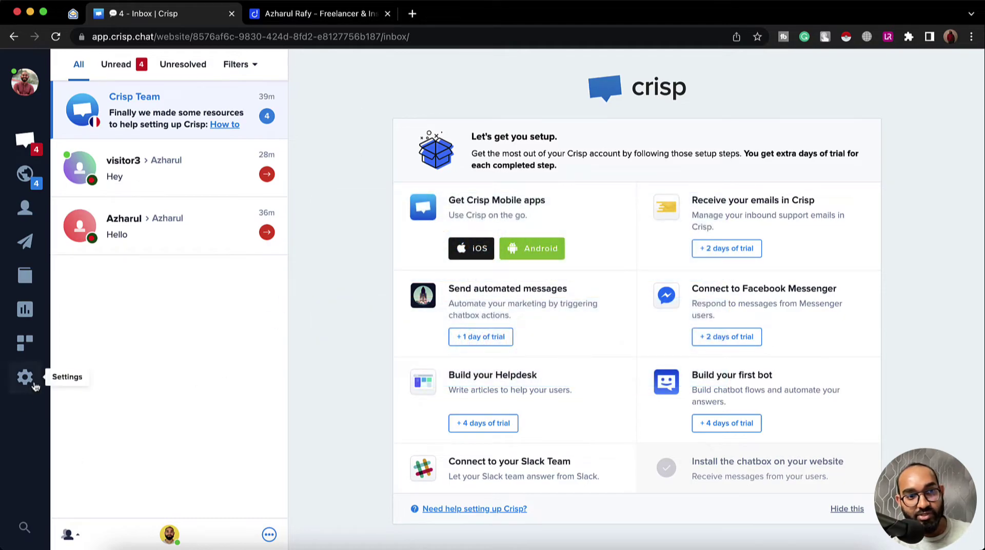
- Open Crisp's Website Settings and bring up the website's integration setup dialog
left_click(26, 383)
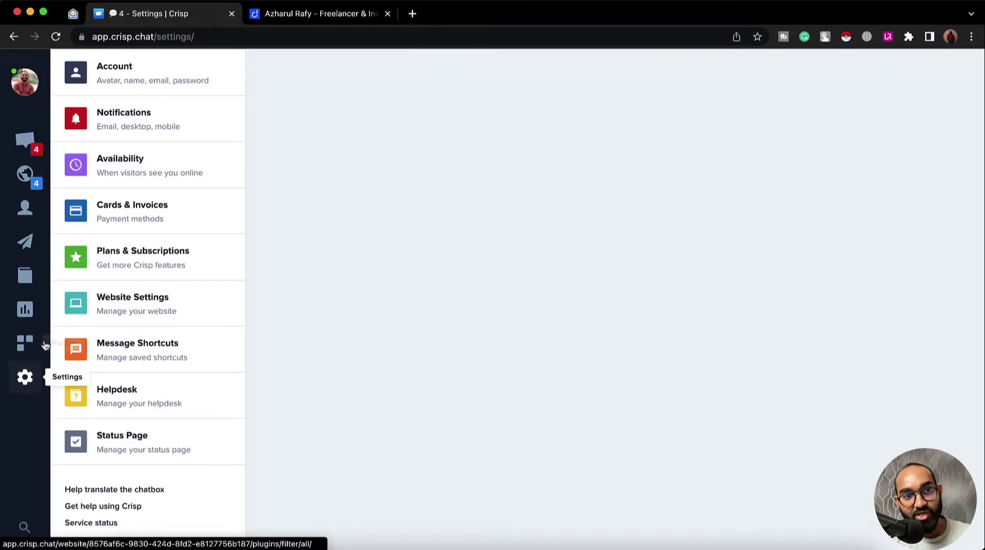
left_click(136, 310)
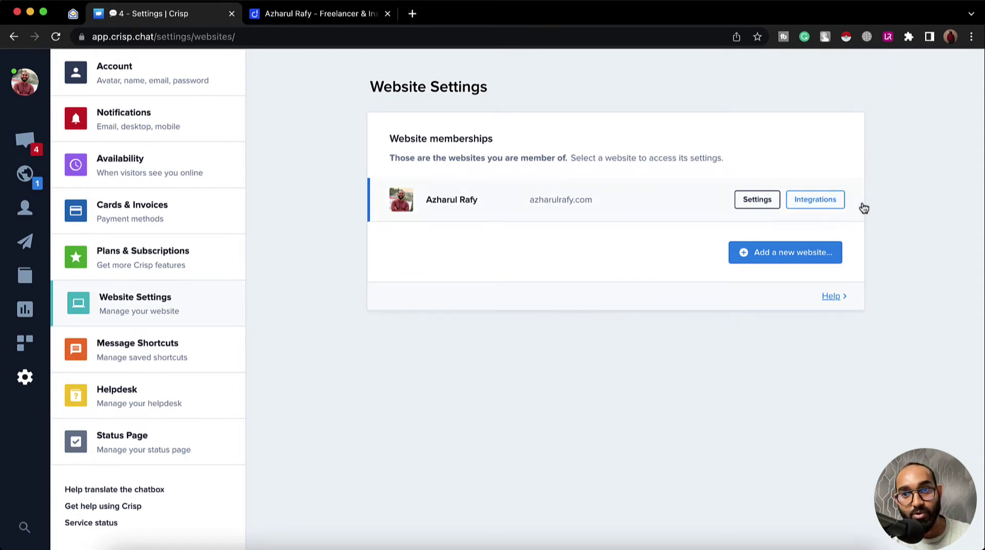
left_click(822, 203)
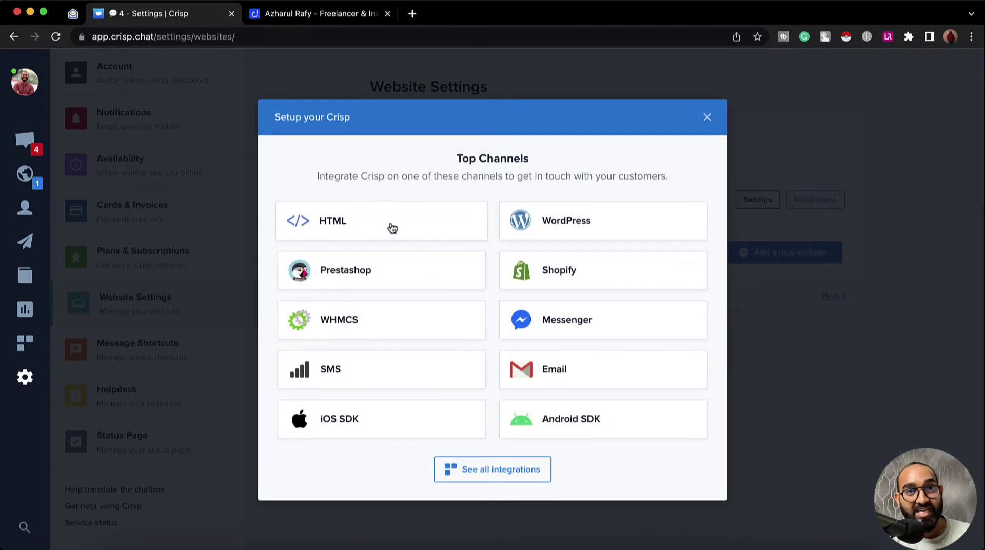
- Choose the HTML install option and copy the Crisp chatbox embed script
left_click(369, 235)
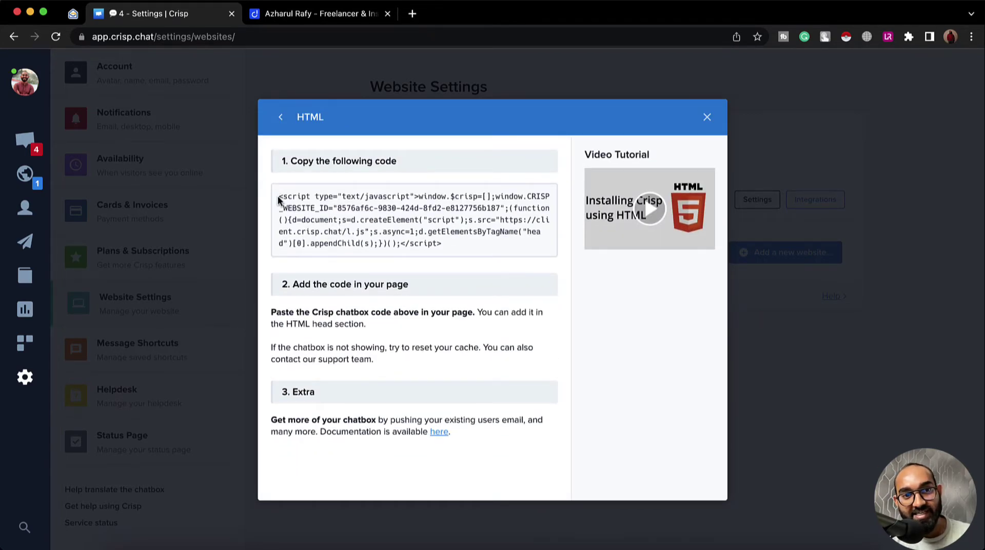
left_click_drag(279, 199, 437, 241)
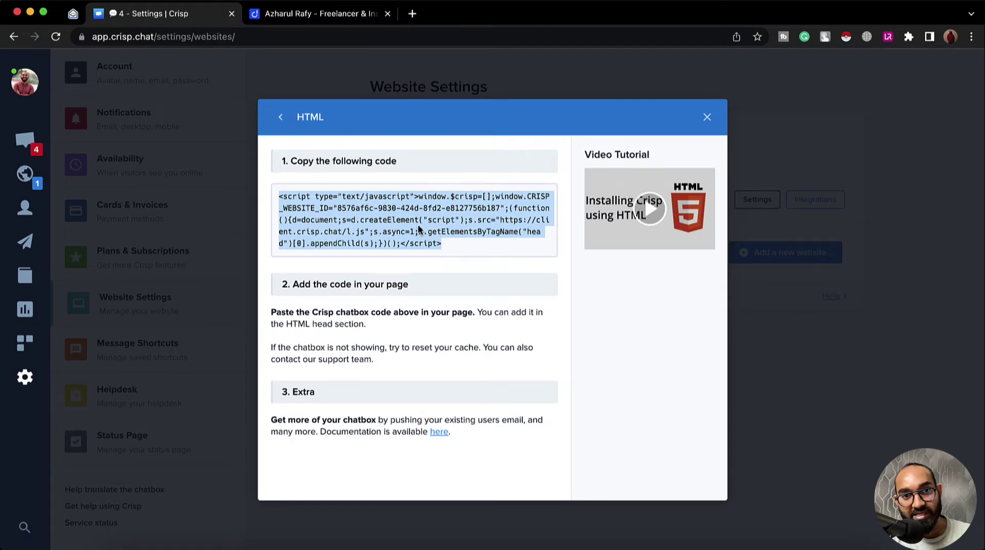
right_click(419, 229)
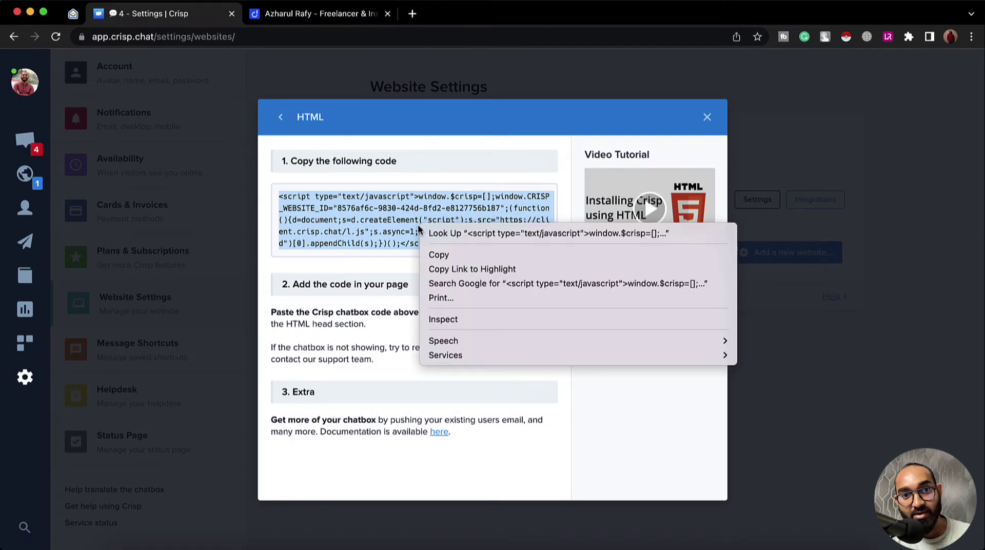
left_click(454, 257)
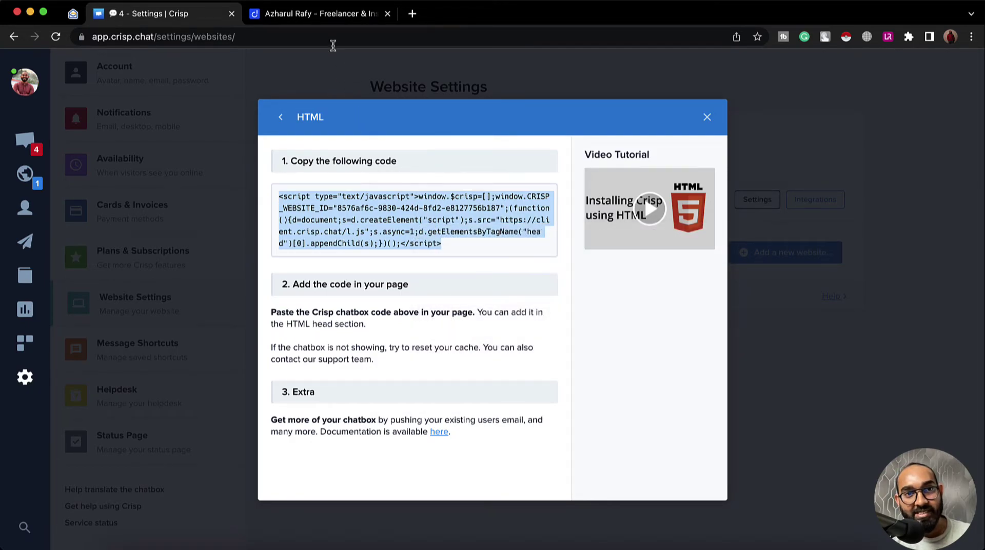
- Paste the Crisp chatbox script into Dorik's Advanced Header Code setting
left_click(318, 14)
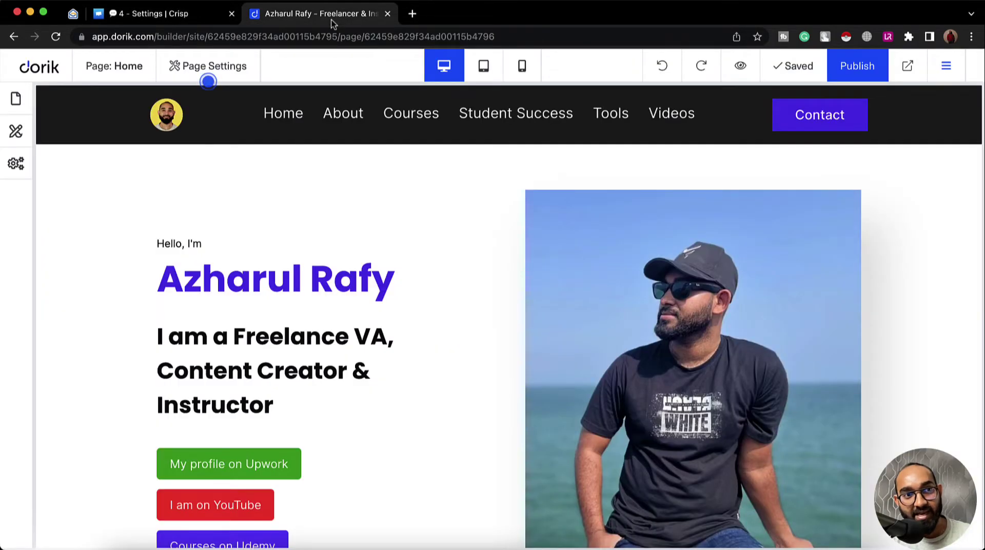
left_click(15, 170)
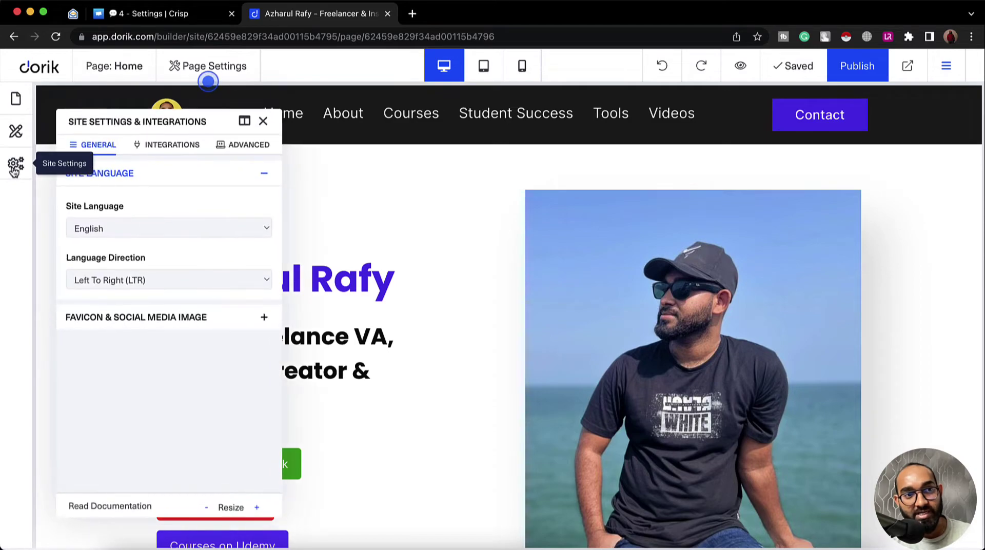
left_click(224, 136)
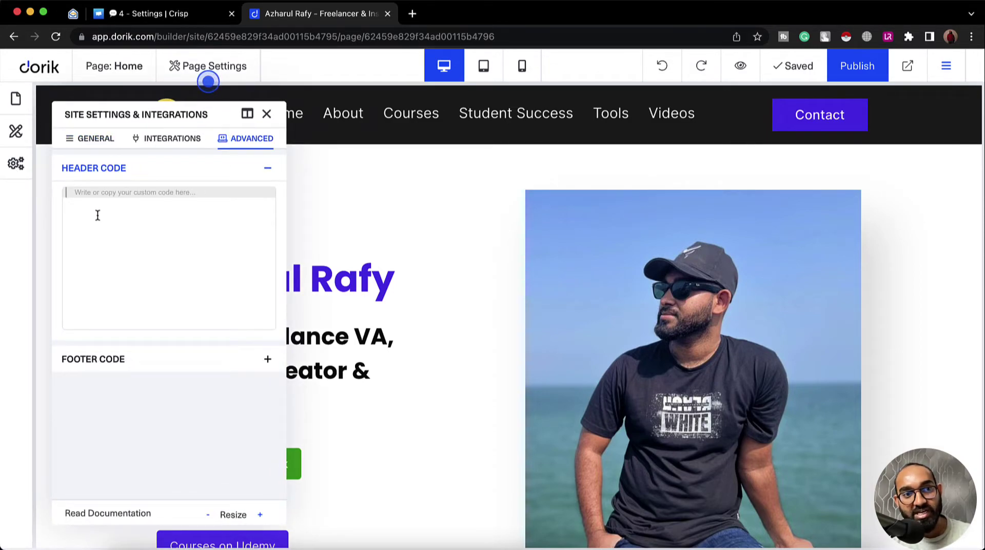
right_click(135, 198)
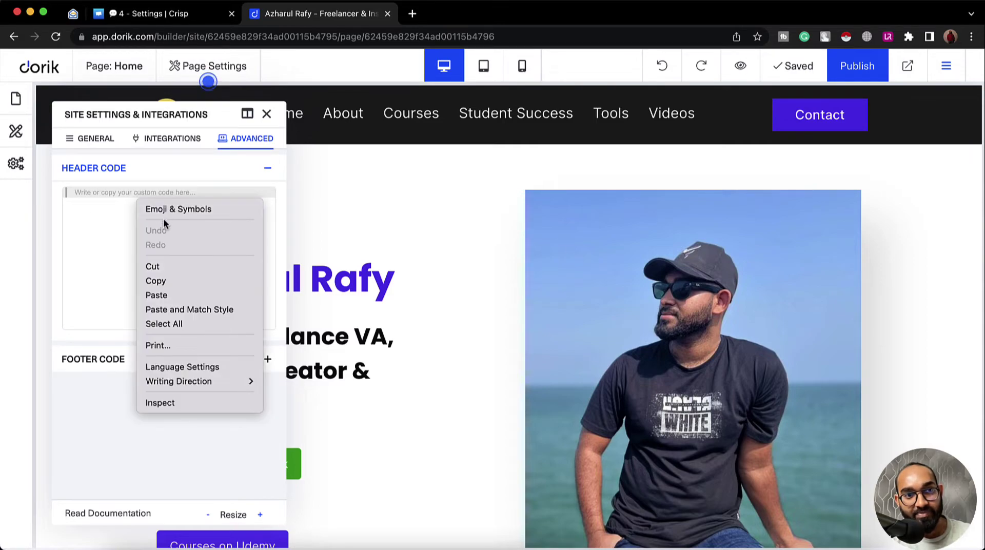
left_click(157, 295)
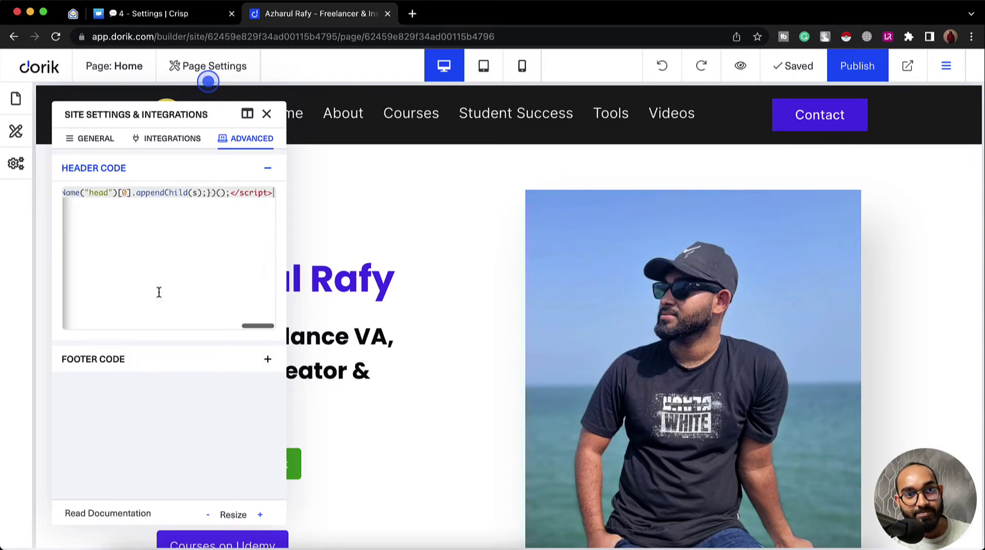
- Publish the Dorik site with the chat script and open a private window
left_click(266, 113)
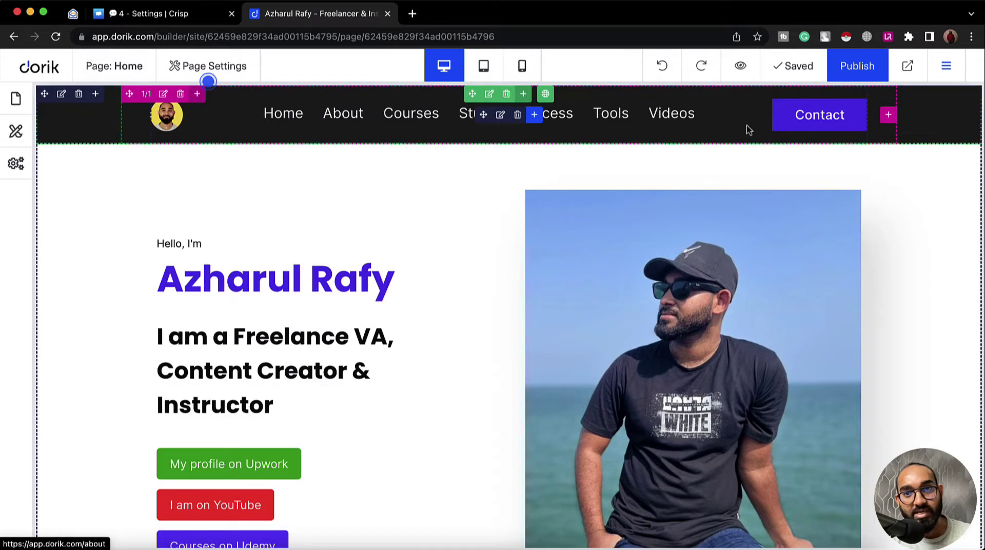
left_click(871, 78)
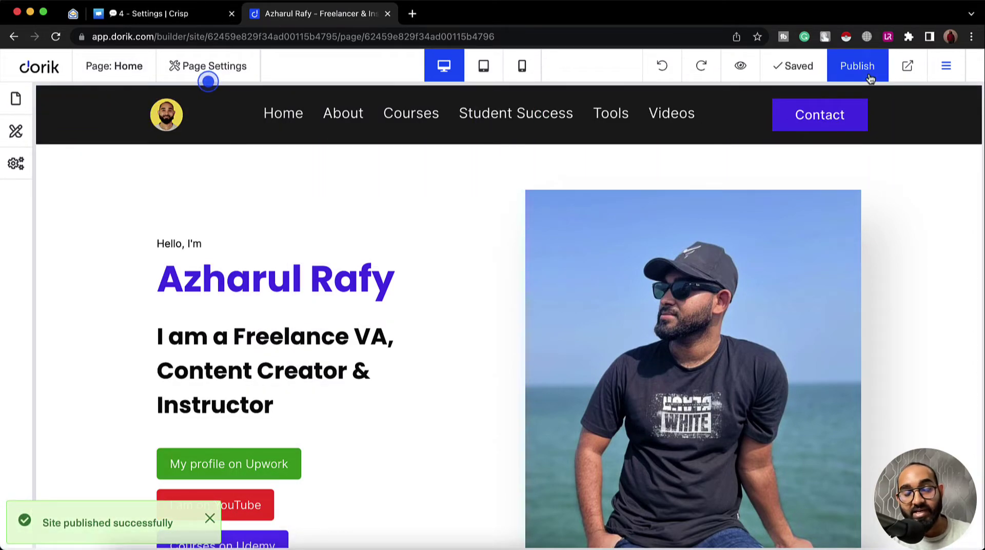
key("super+shift+n")
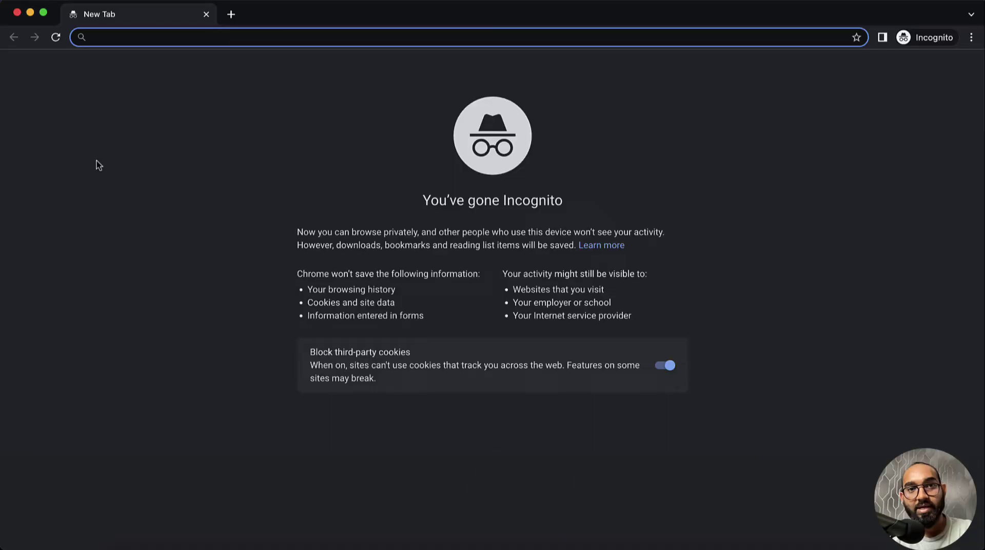
- Load the published site in the private window and open, then close, the Crisp chat
type("azharu")
key("Return")
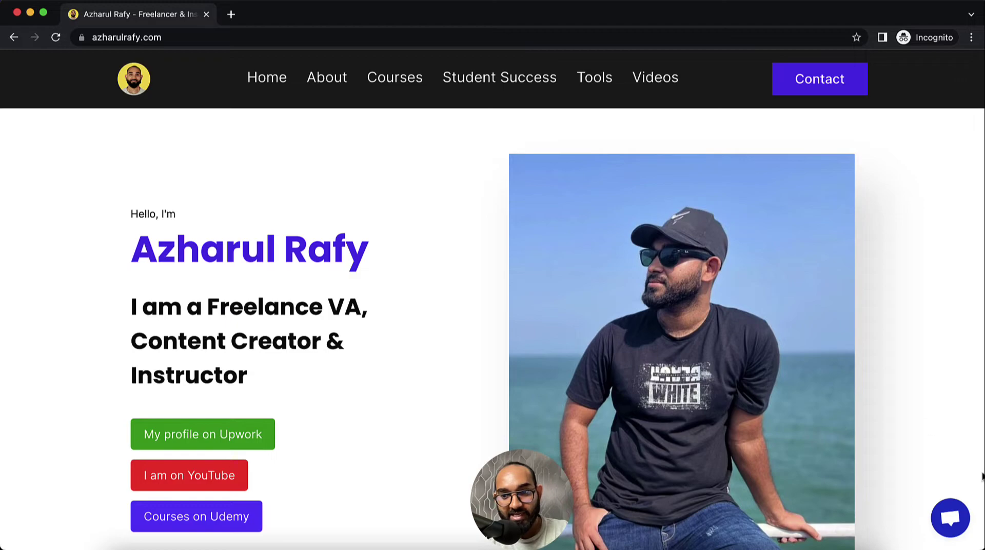
left_click(952, 519)
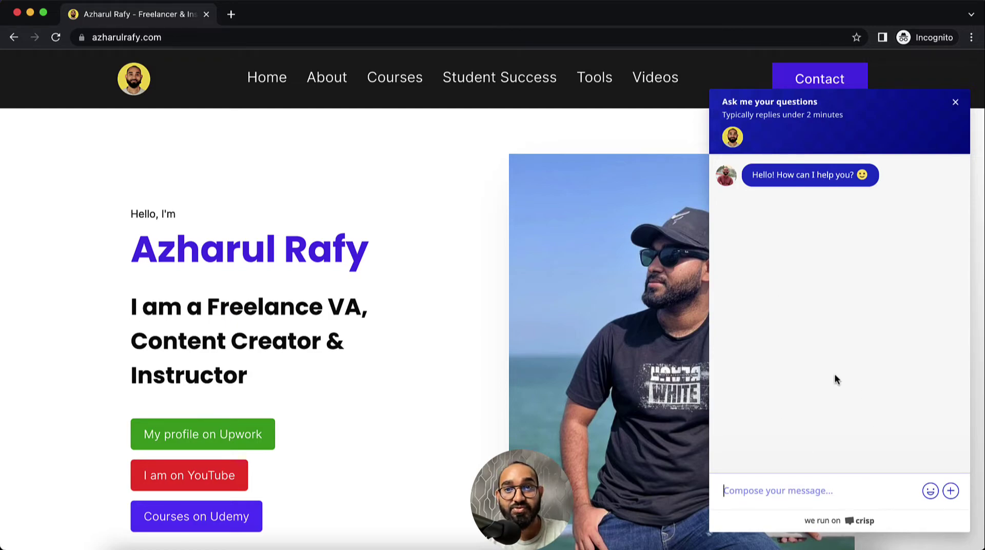
left_click(956, 102)
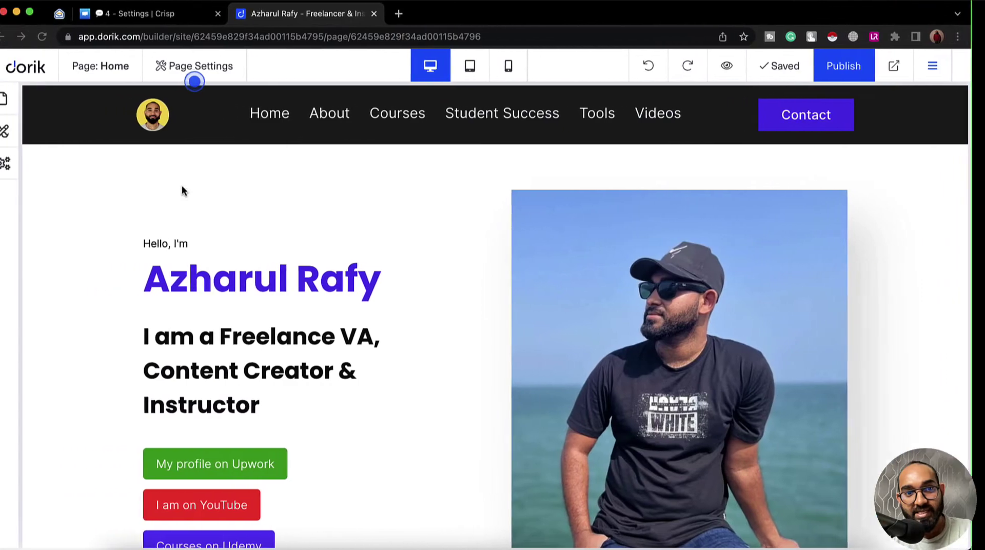
- Delete the entire Crisp script from Dorik's Advanced Header Code
left_click(16, 163)
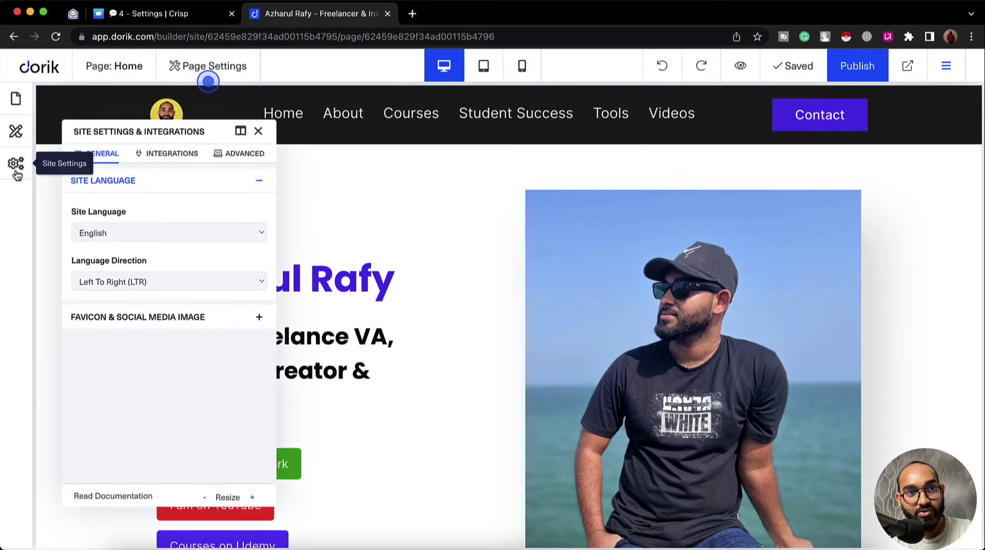
left_click(253, 140)
left_click(198, 231)
key("super+a")
key("BackSpace")
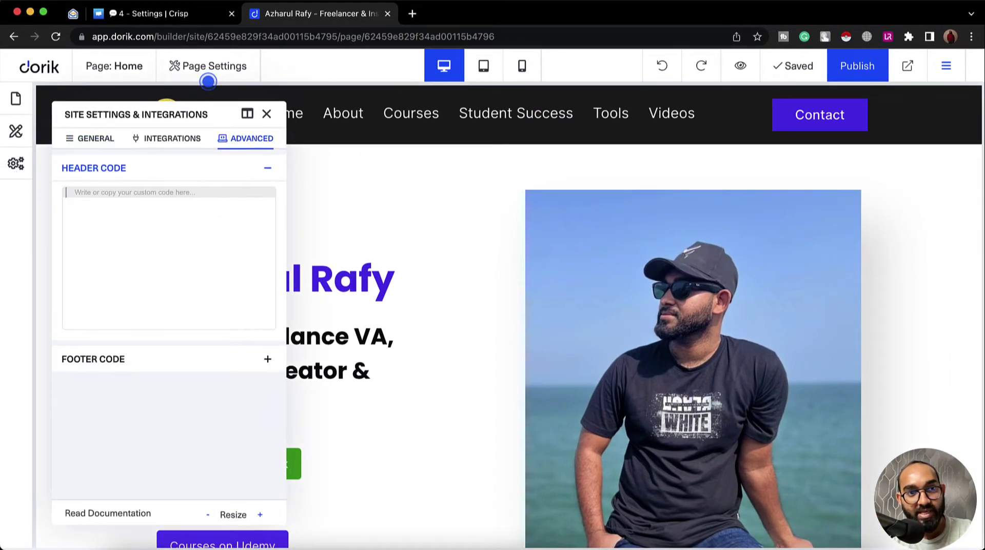
- Republish the Dorik site without the chat script
left_click(267, 115)
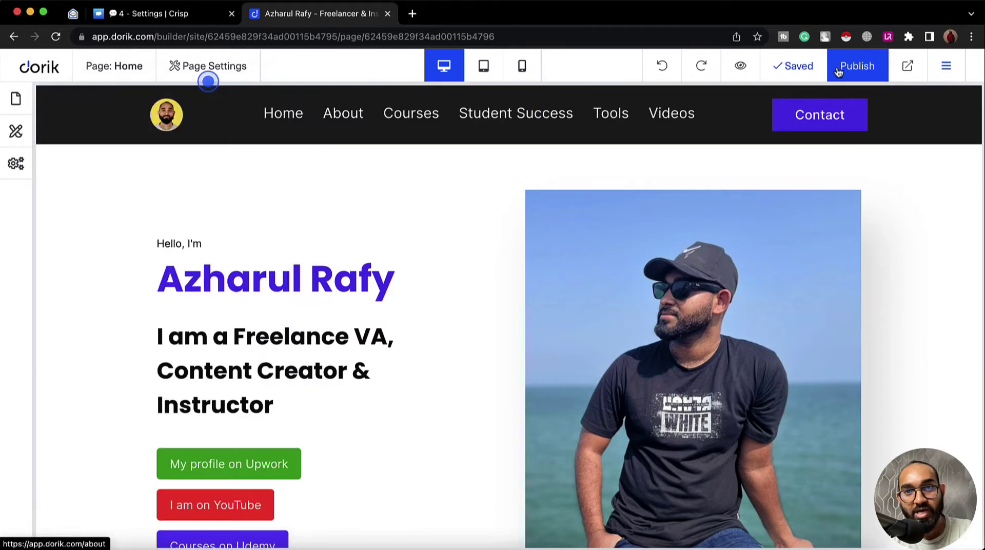
left_click(871, 64)
left_click(171, 19)
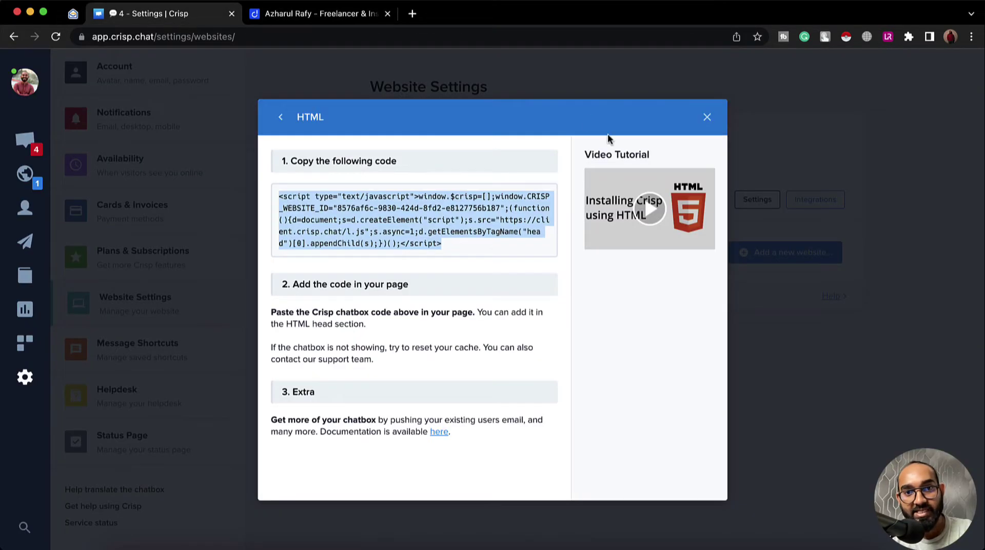
- Copy the Website ID from the Crisp website's Setup instructions
left_click(706, 117)
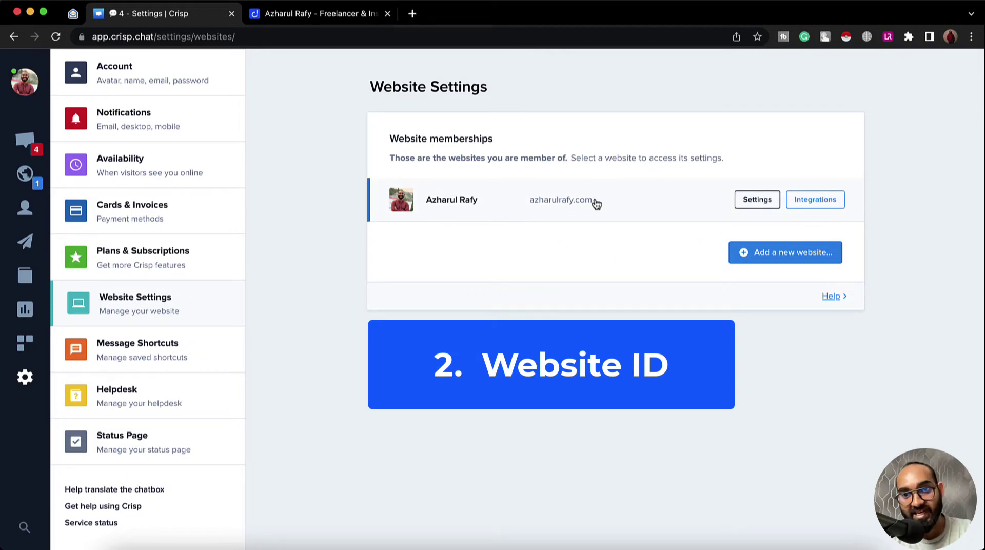
left_click(752, 206)
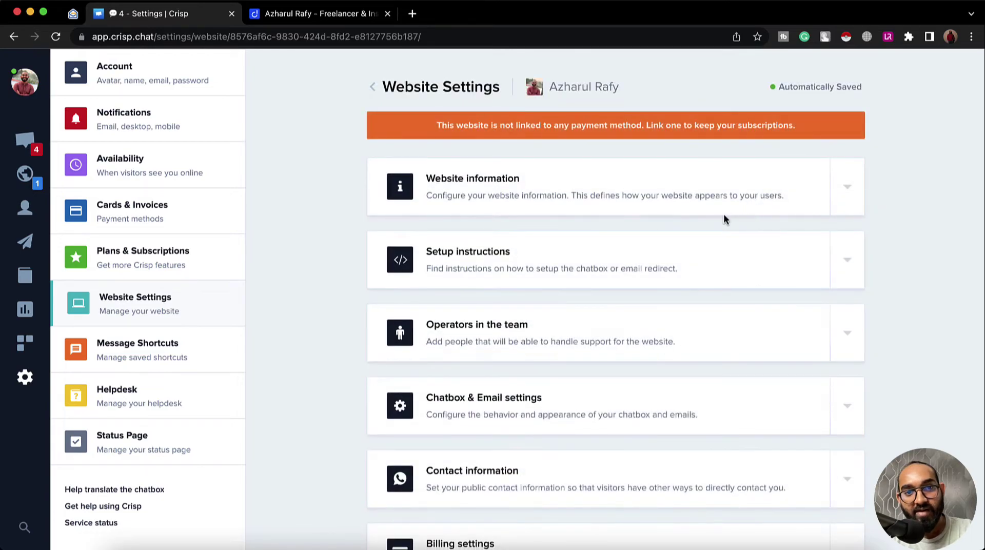
left_click(491, 270)
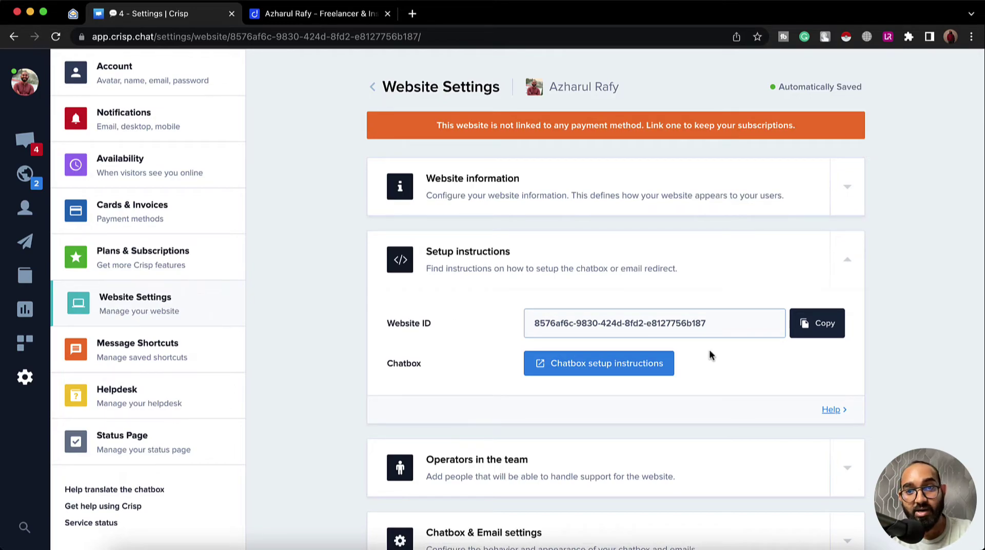
left_click(814, 325)
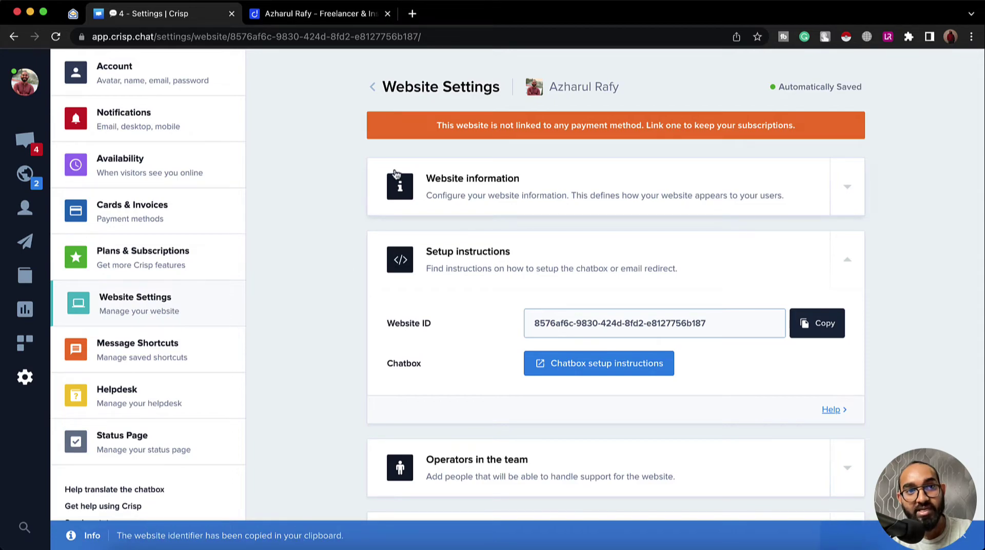
left_click(328, 22)
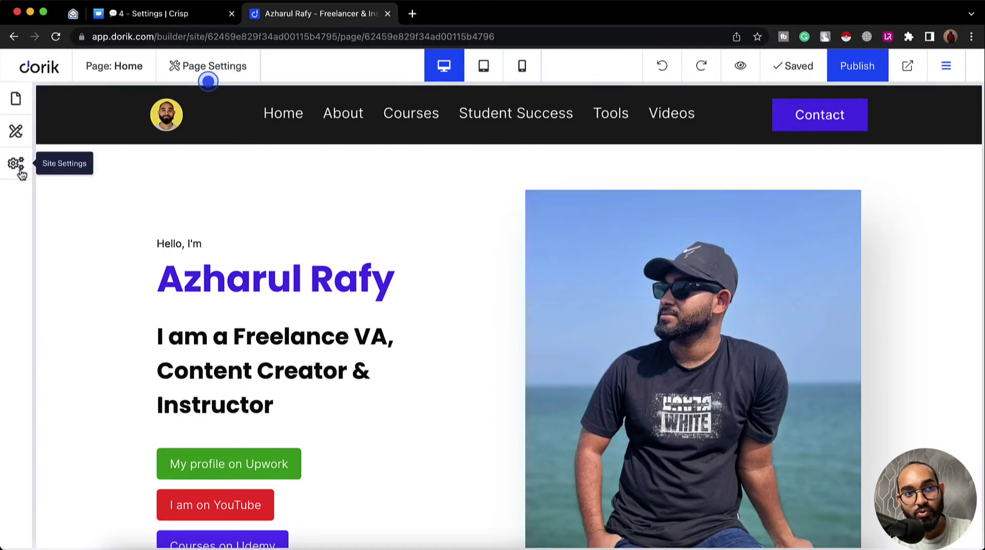
- Paste the Crisp website ID into Dorik's Crisp.Chat integration field and publish the site
left_click(17, 164)
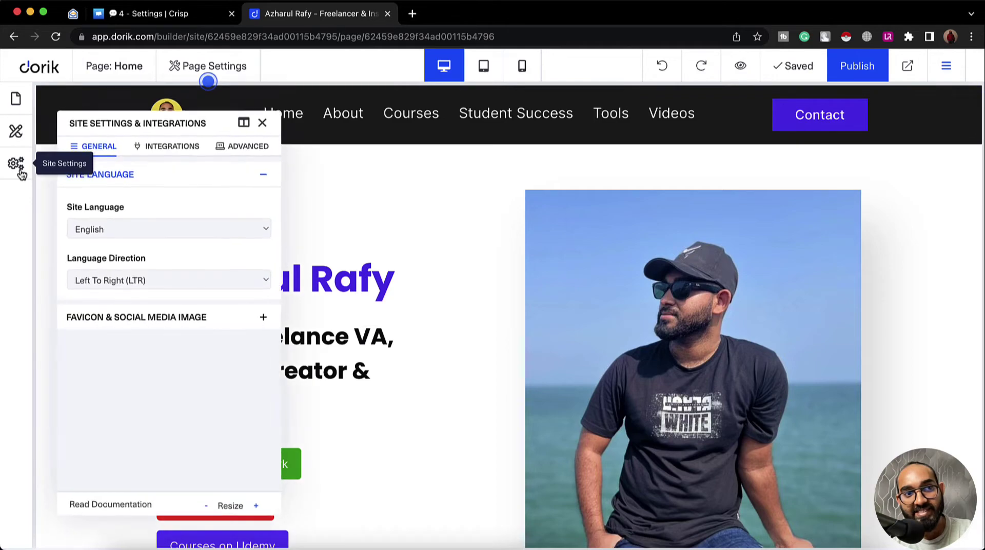
left_click(163, 148)
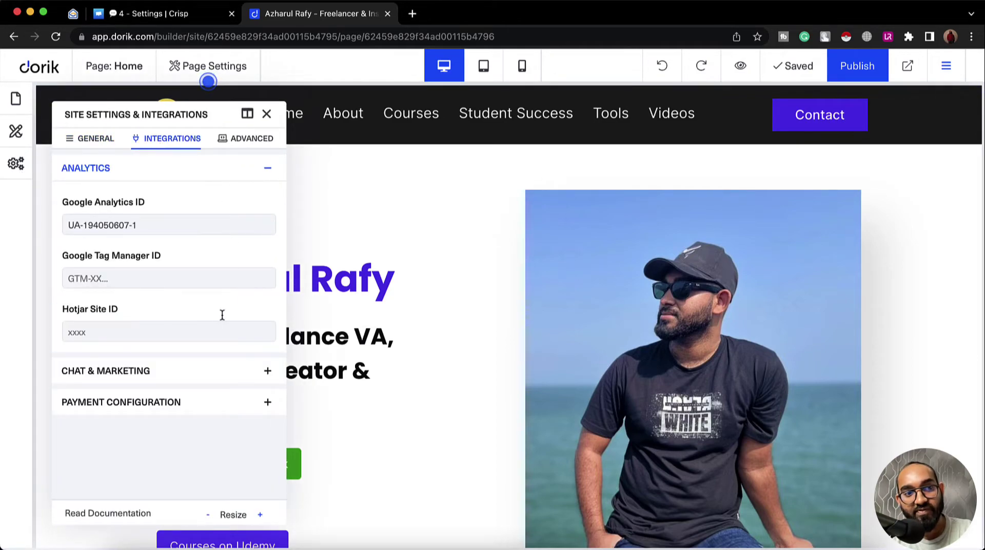
left_click(203, 369)
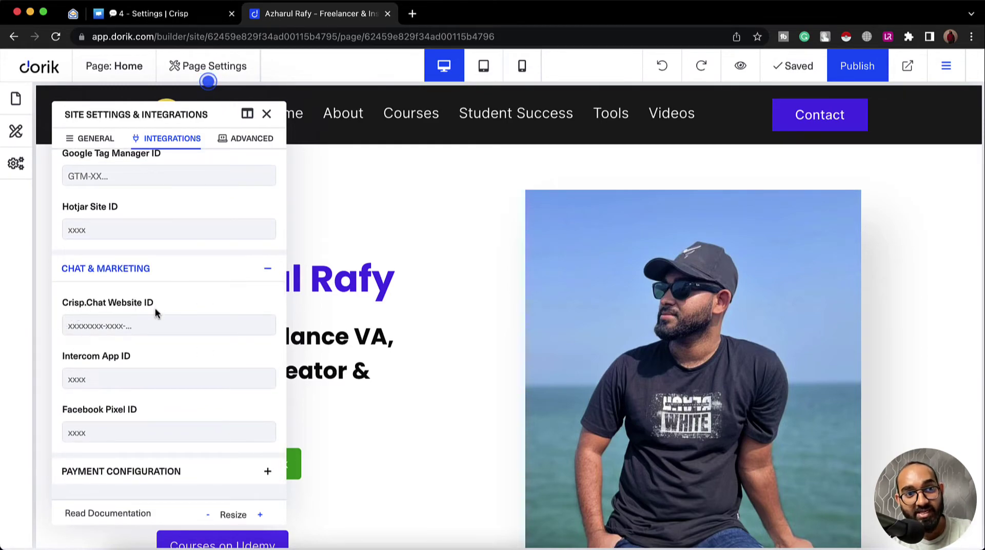
left_click(91, 329)
right_click(105, 326)
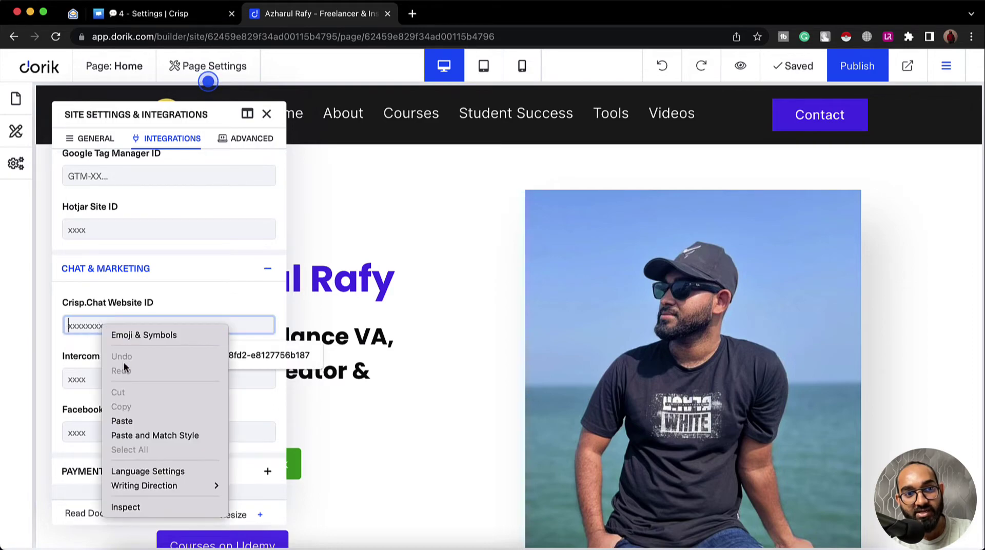
left_click(122, 421)
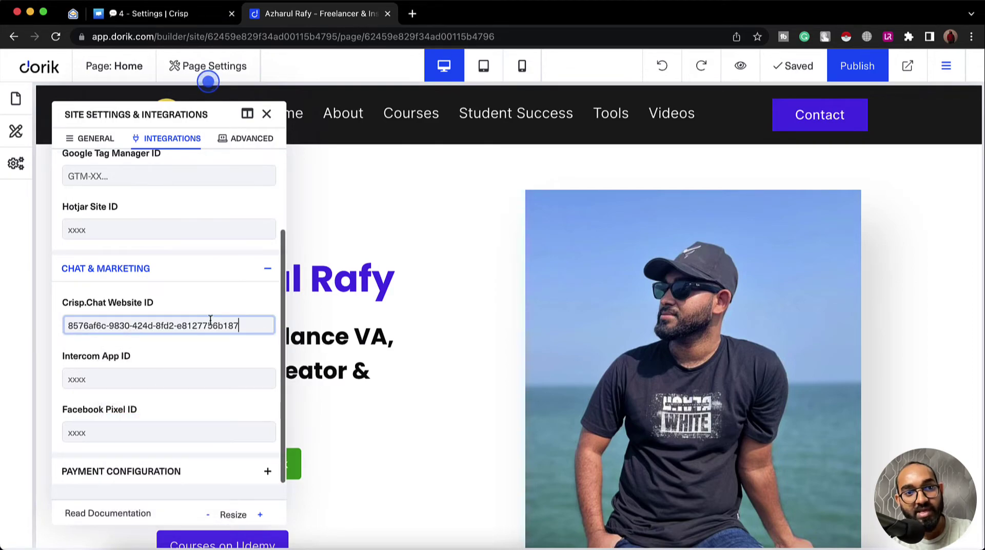
left_click(267, 114)
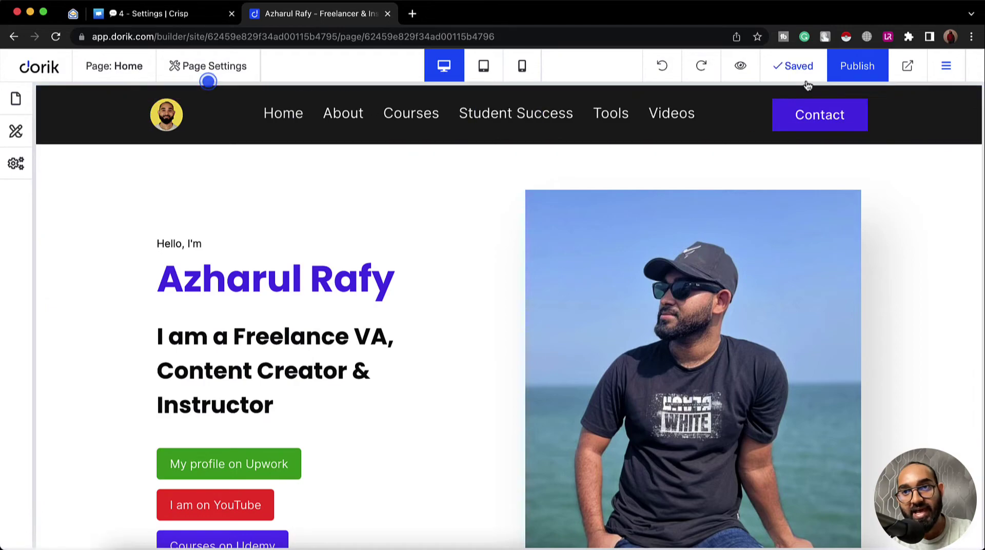
left_click(845, 71)
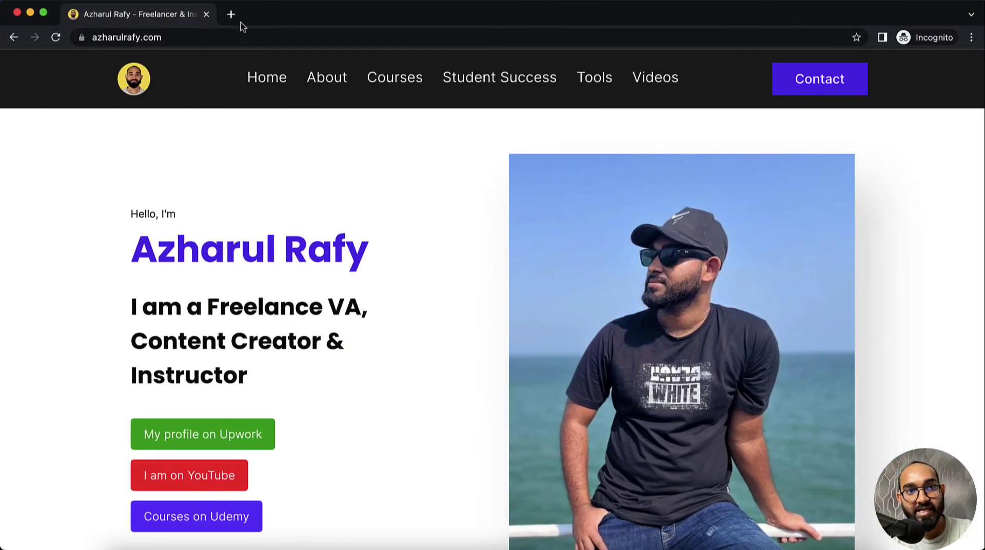
- Load the live site in the private window and check the Crisp chat widget opens
left_click(295, 14)
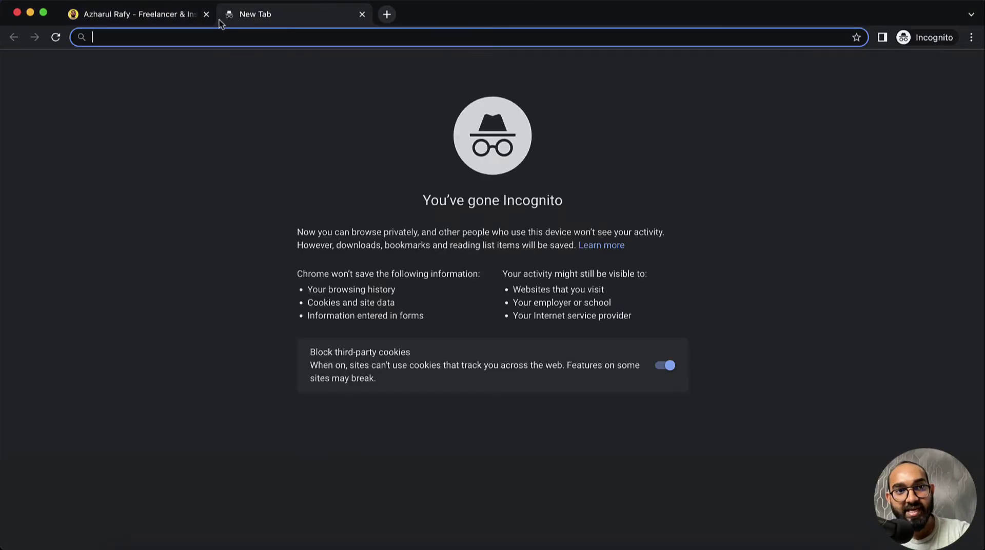
type("azharulrafy.com")
key("Return")
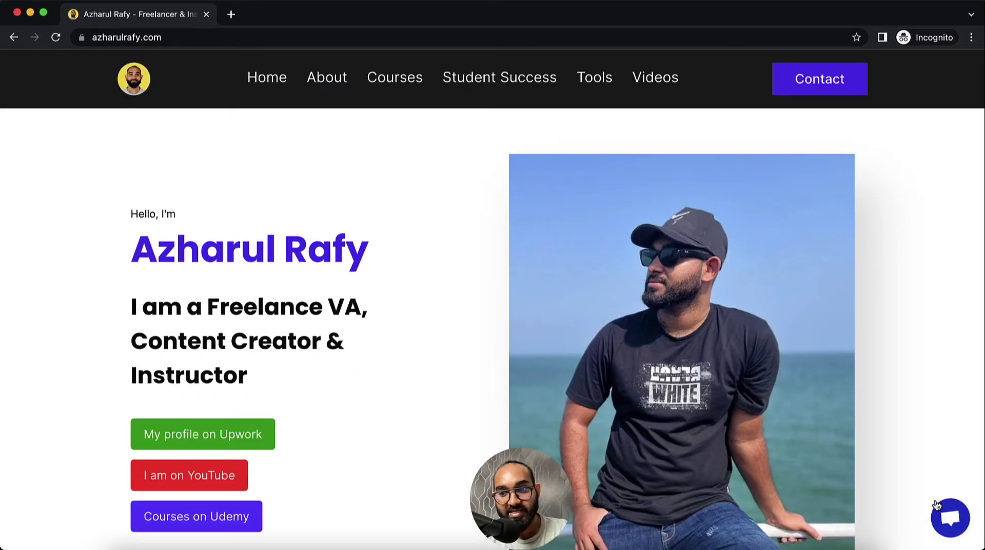
left_click(951, 518)
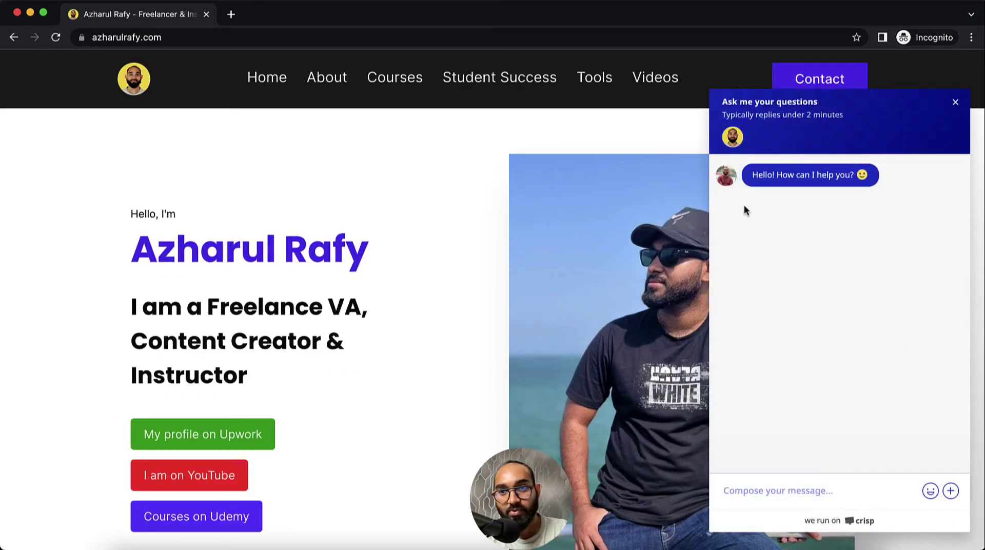
left_click(956, 102)
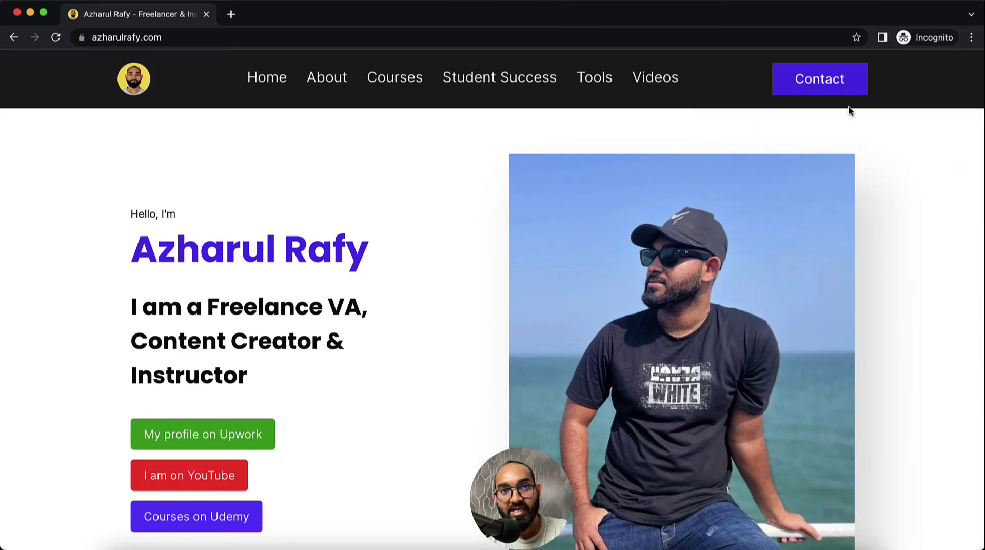
- Send a 'Hi There' test message via the chat on the About page
left_click(338, 86)
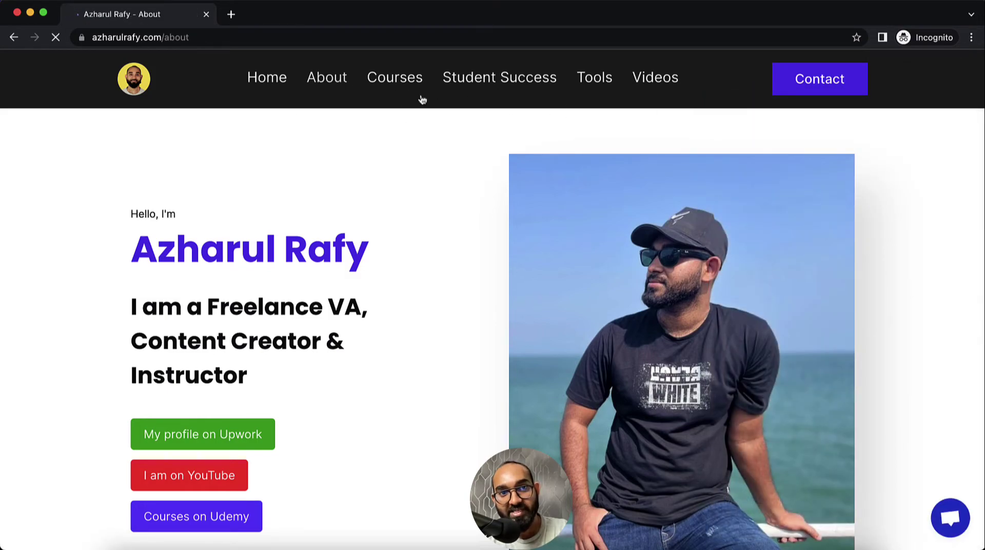
scroll(739, 322, "down", 2)
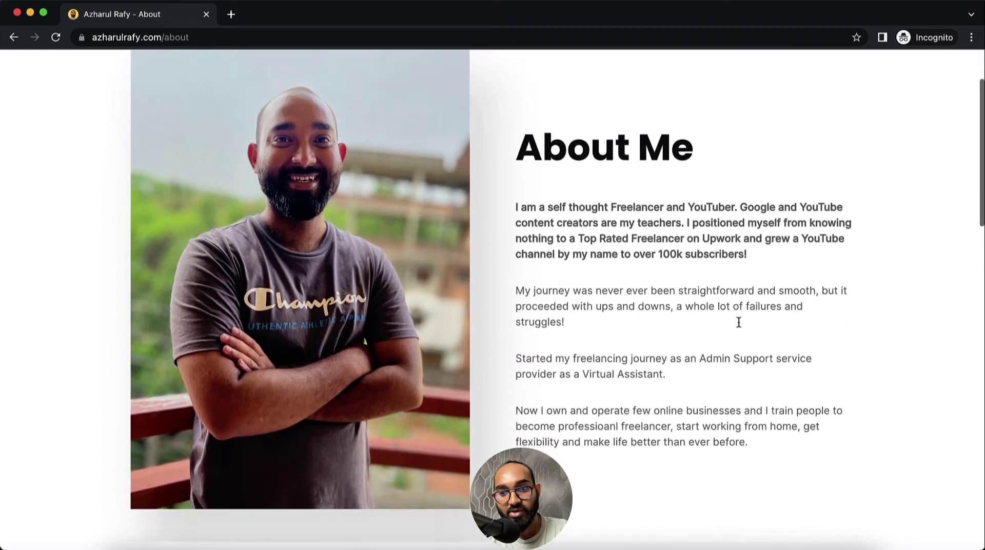
scroll(739, 323, "down", 4)
scroll(739, 323, "up", 6)
left_click(939, 529)
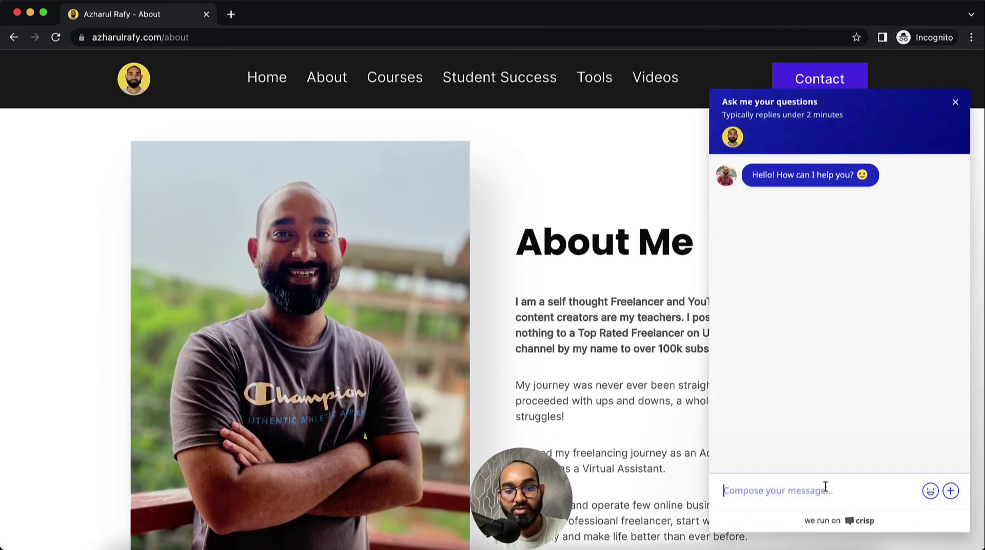
type("Hi There")
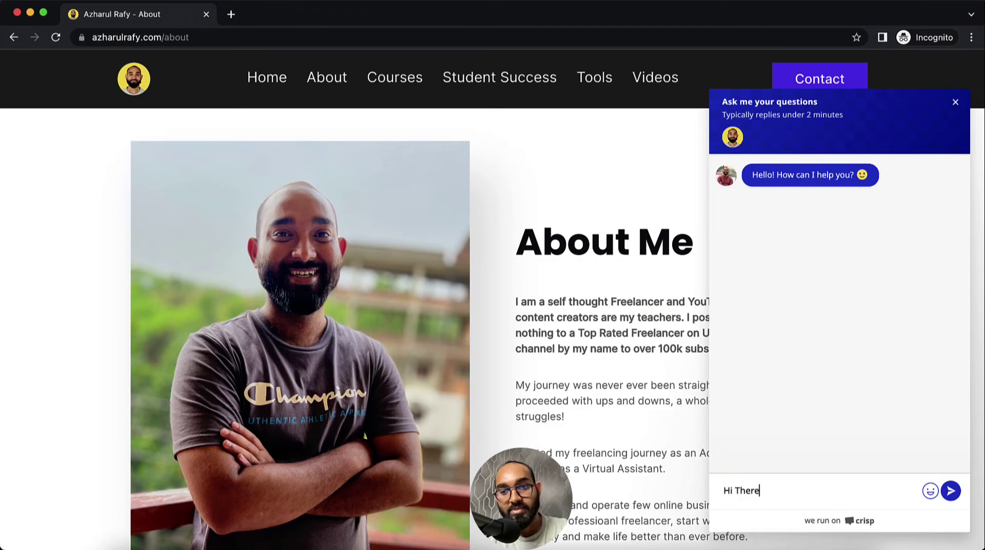
key("Return")
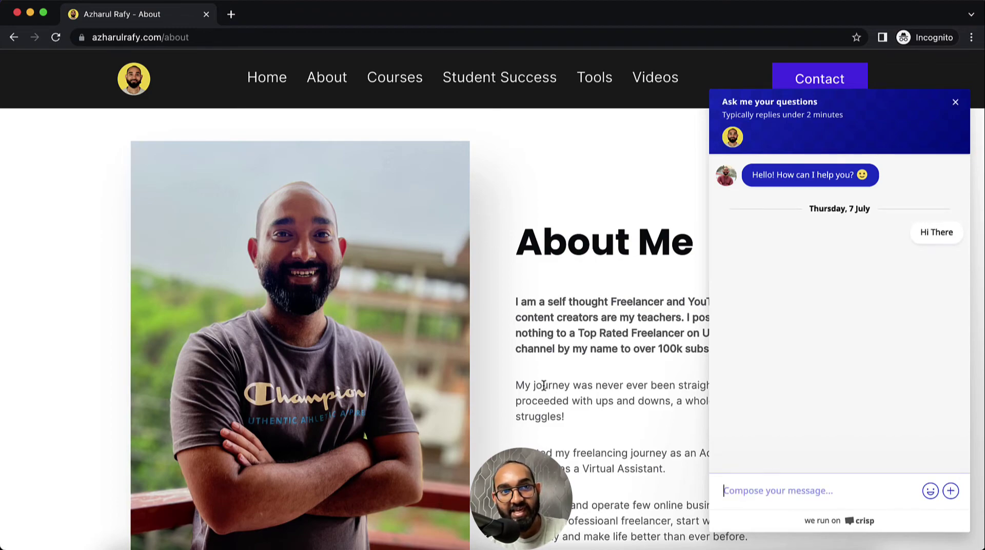
key("ctrl+Left")
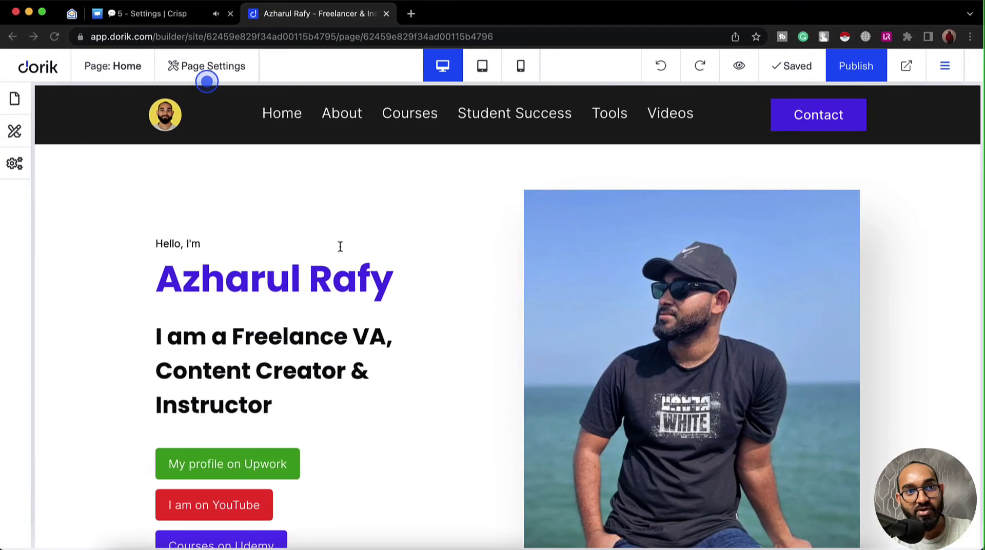
- Open the Crisp inbox to see the new 'Hi There' visitor conversation
left_click(174, 14)
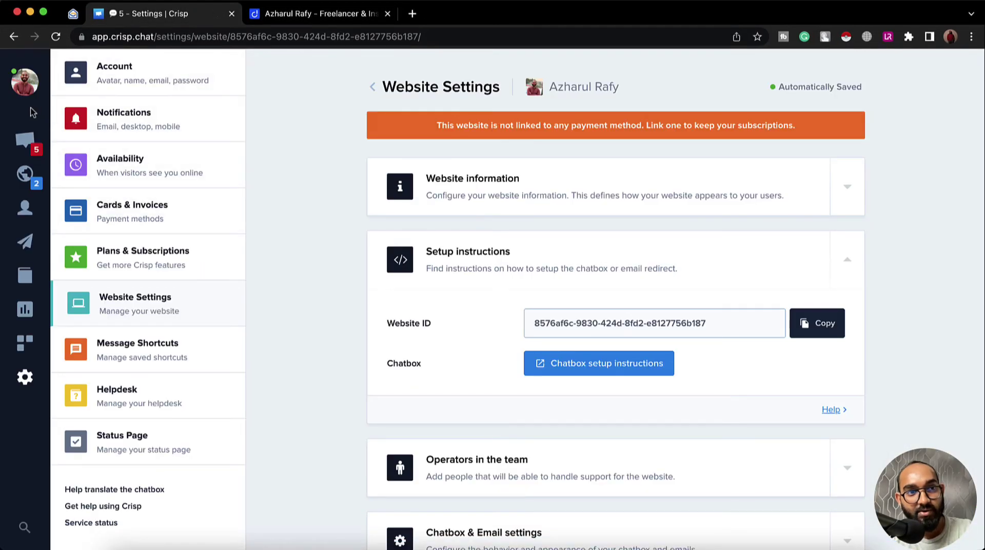
left_click(25, 141)
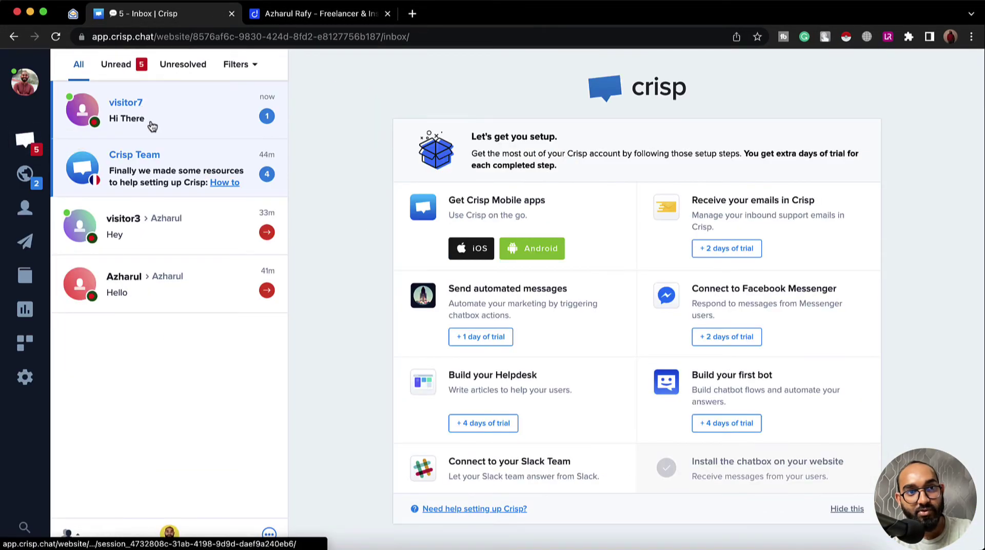